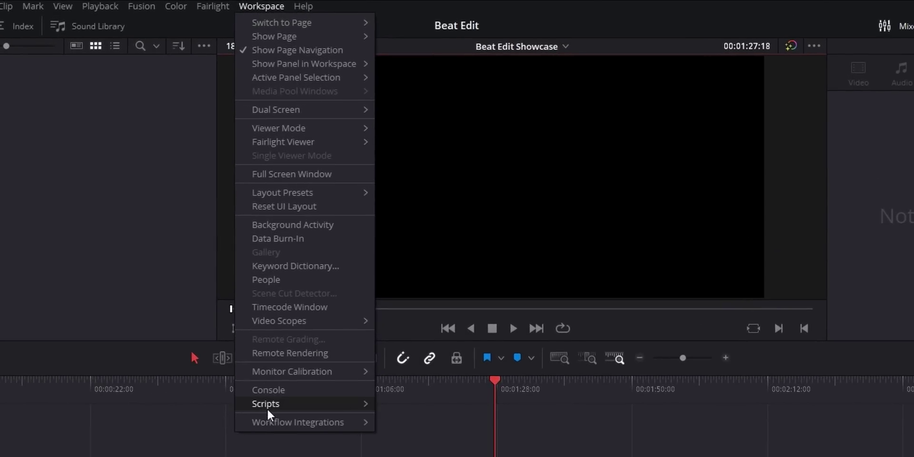
Launch BeatEdit and load the TrackClub_My Crown (Instrumental) song for beat detection at 105 bpm.
{"action": "mouse_move", "coordinate": [270, 406]}
{"action": "mouse_move", "coordinate": [422, 406]}
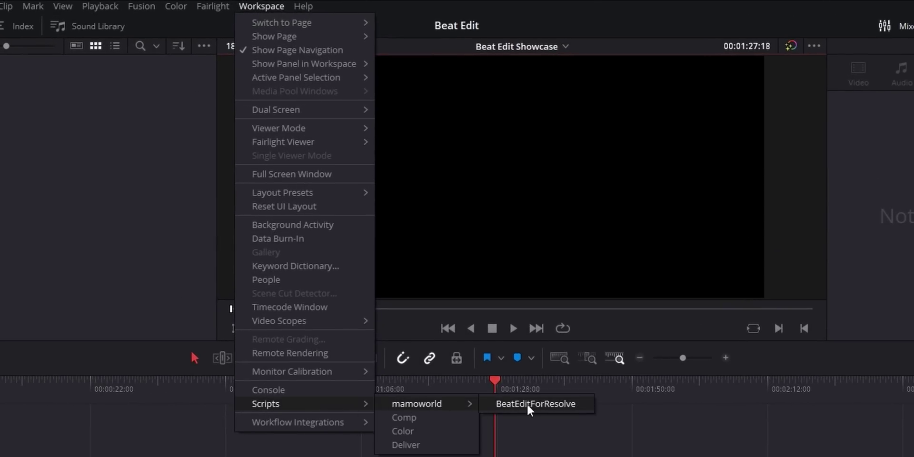
{"action": "left_click", "coordinate": [527, 404]}
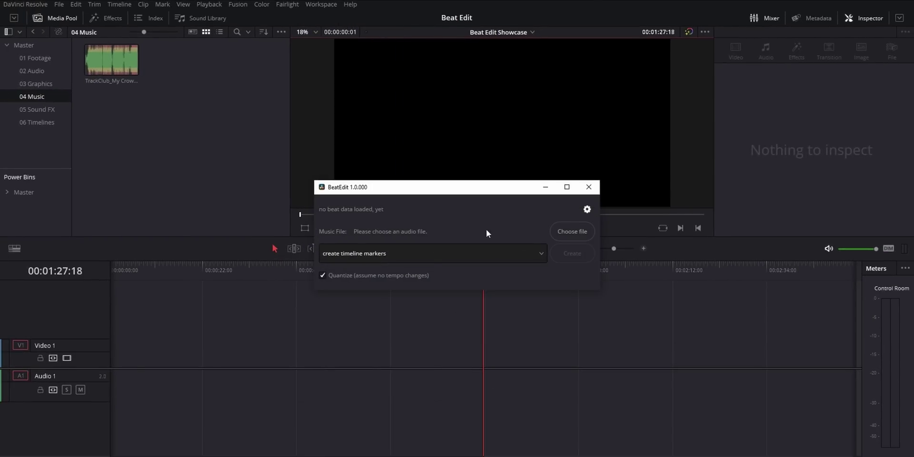
{"action": "left_click", "coordinate": [570, 231]}
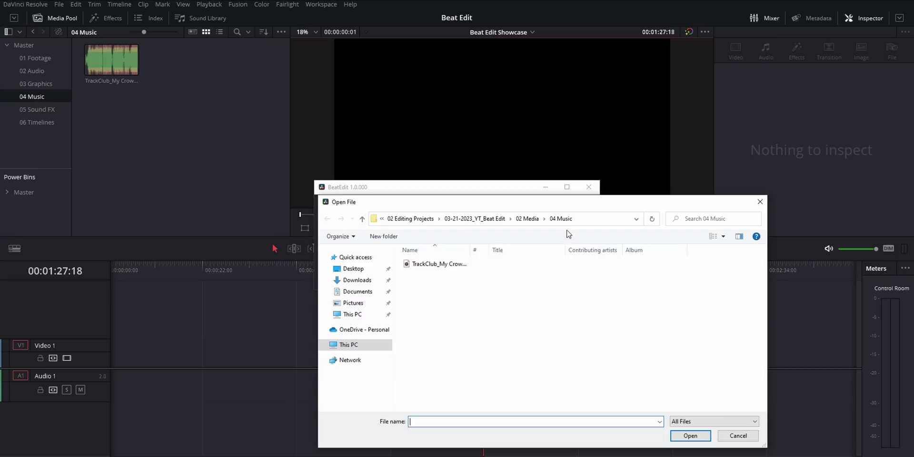
{"action": "double_click", "coordinate": [460, 265]}
Put the song on Audio 1 and create timeline markers on every beat.
{"action": "left_click", "coordinate": [528, 254]}
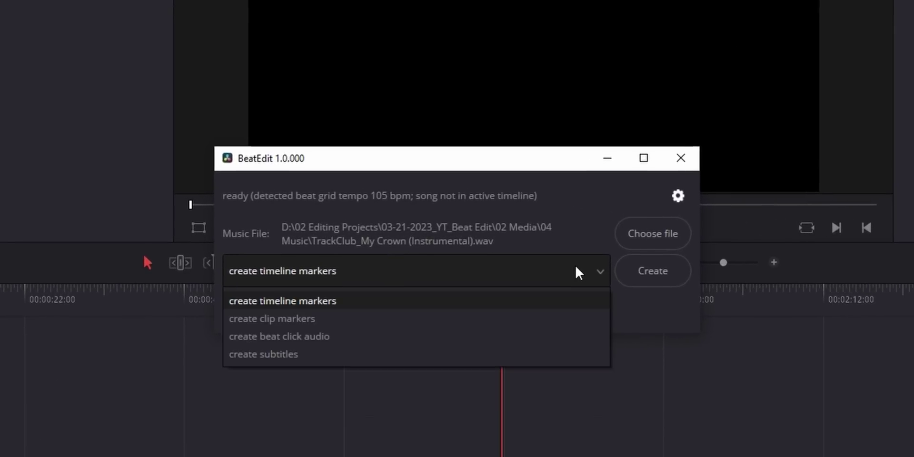
{"action": "left_click_drag", "start_coordinate": [108, 59], "coordinate": [113, 367]}
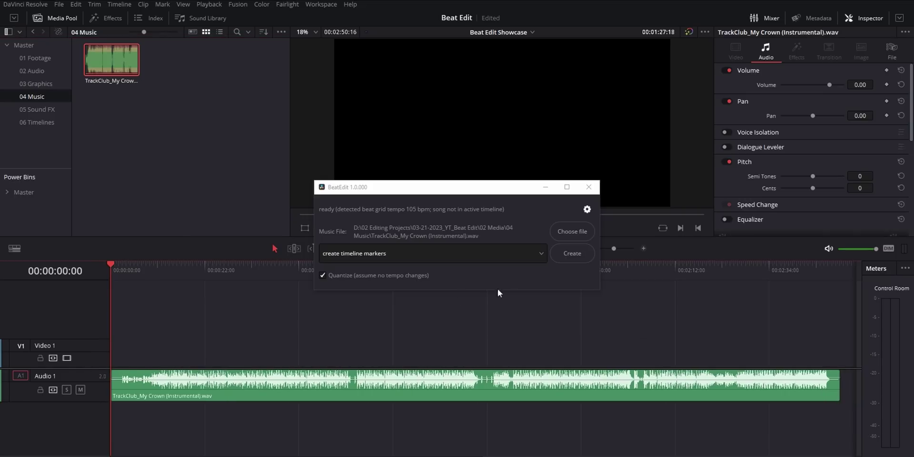
{"action": "left_click", "coordinate": [580, 251]}
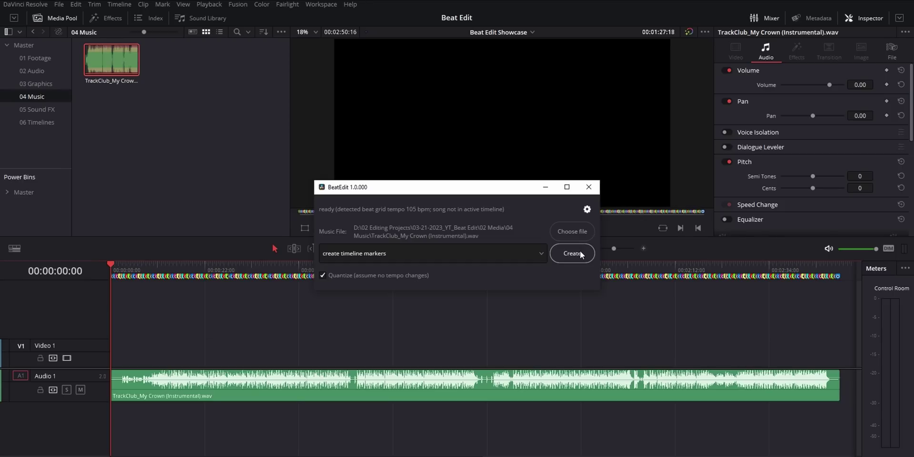
Switch BeatEdit to 'create clip markers' and generate beat markers on the song clip.
{"action": "left_click", "coordinate": [419, 254]}
{"action": "left_click", "coordinate": [415, 282]}
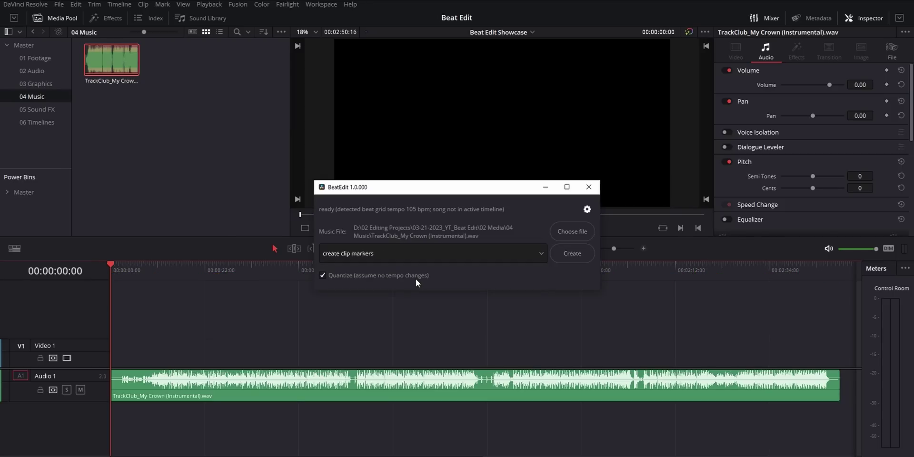
{"action": "left_click", "coordinate": [584, 255]}
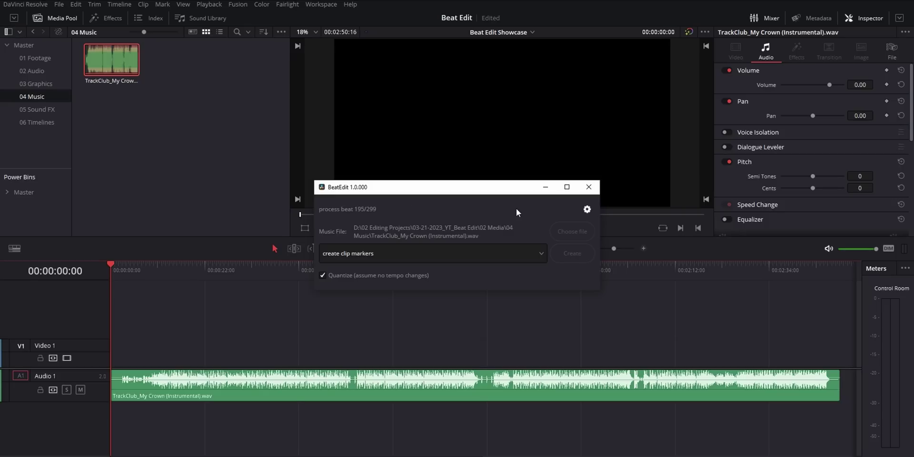
Replace the song on Audio 1 with the marked clip, aligned to 00:00:00:00.
{"action": "left_click", "coordinate": [295, 398]}
{"action": "key", "text": "Delete"}
{"action": "mouse_move", "coordinate": [117, 64]}
{"action": "left_mouse_down"}
{"action": "mouse_move", "coordinate": [126, 227]}
{"action": "mouse_move", "coordinate": [106, 399]}
{"action": "left_mouse_up"}
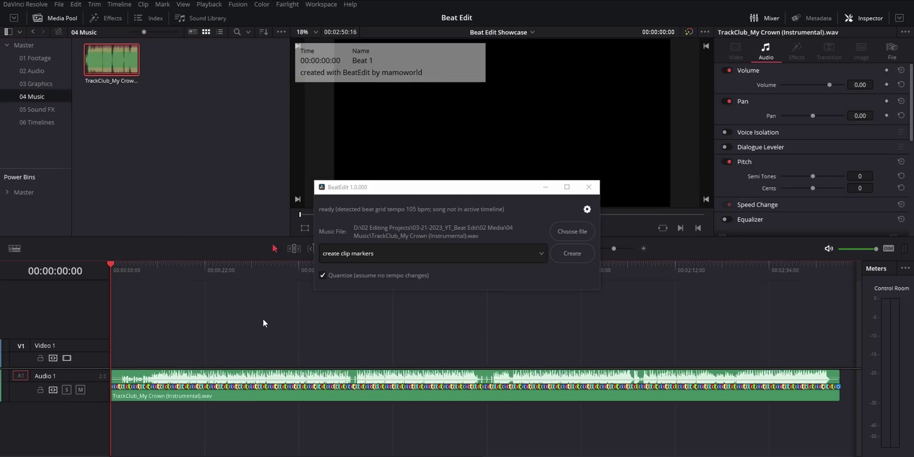
{"action": "mouse_move", "coordinate": [329, 376]}
{"action": "left_mouse_down"}
{"action": "mouse_move", "coordinate": [310, 376]}
{"action": "mouse_move", "coordinate": [408, 376]}
{"action": "mouse_move", "coordinate": [331, 376]}
{"action": "left_mouse_up"}
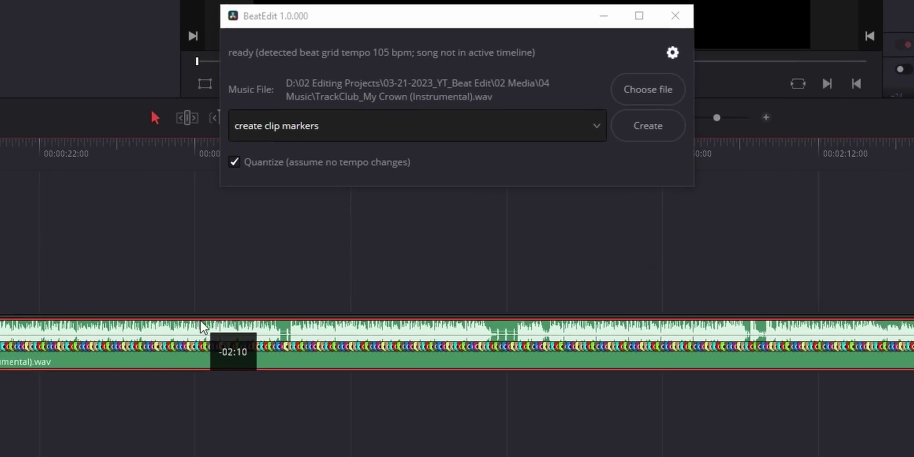
{"action": "left_click_drag", "start_coordinate": [242, 323], "coordinate": [270, 331]}
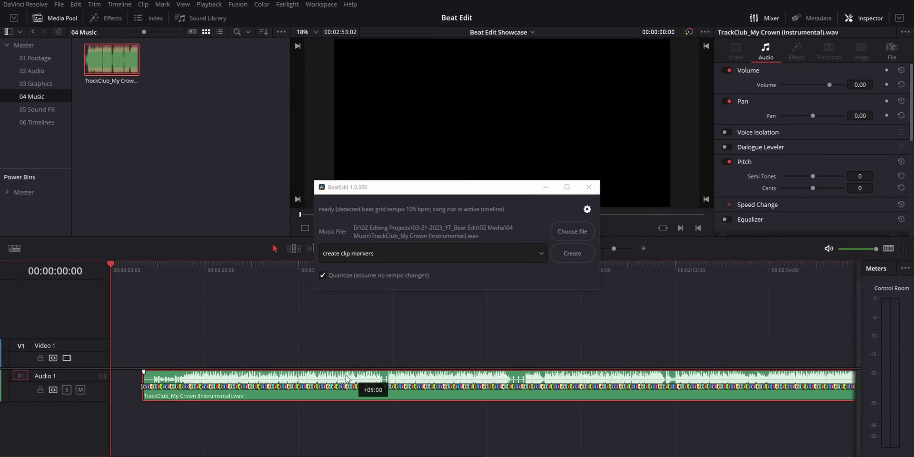
{"action": "left_click_drag", "start_coordinate": [346, 379], "coordinate": [316, 379]}
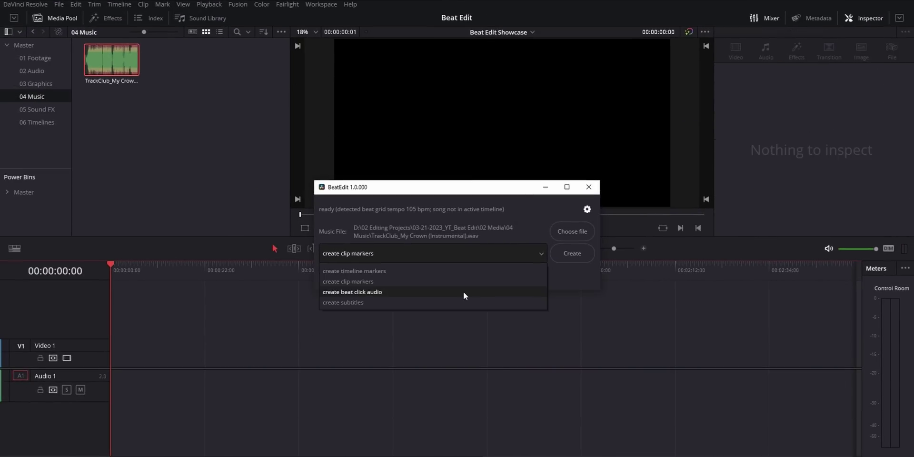
Create the beat-click audio and save it as beat_clicks.wav in the music folder.
{"action": "left_click", "coordinate": [464, 295]}
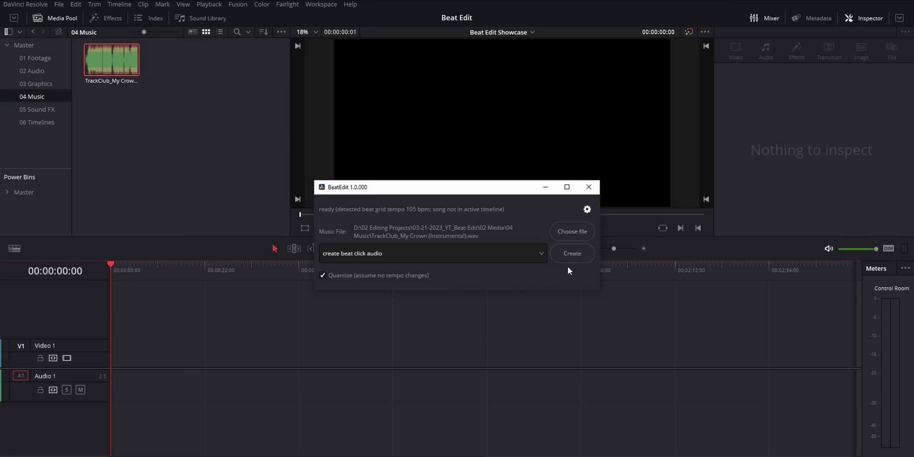
{"action": "left_click", "coordinate": [575, 247]}
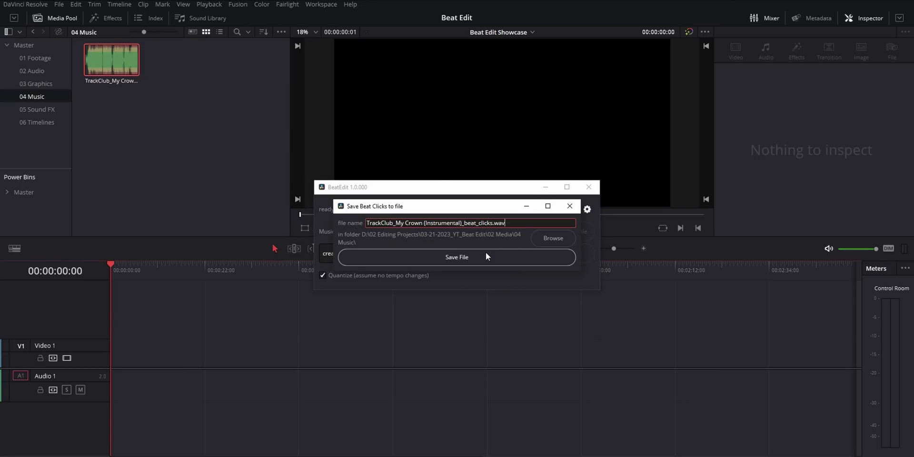
{"action": "left_click", "coordinate": [486, 253]}
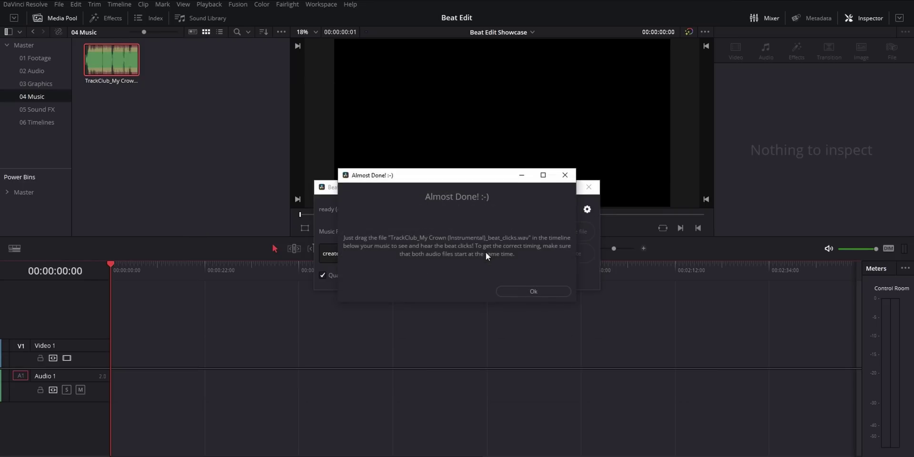
{"action": "key", "text": "Return"}
Add beat_clicks.wav to Audio 1 and generate beat subtitles from the song.
{"action": "left_click_drag", "start_coordinate": [412, 142], "coordinate": [109, 381]}
{"action": "scroll", "coordinate": [224, 364], "scroll_direction": "up", "scroll_amount": 5}
{"action": "scroll", "coordinate": [484, 333], "scroll_direction": "left", "scroll_amount": 5}
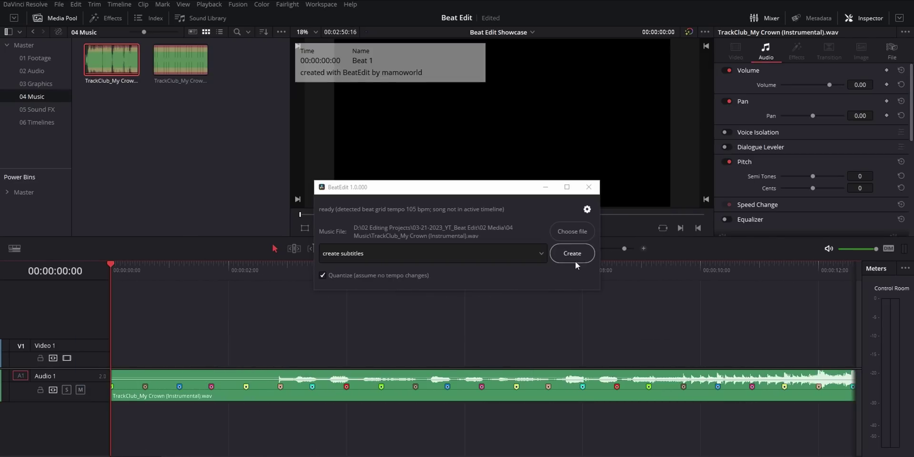
{"action": "left_click", "coordinate": [577, 253]}
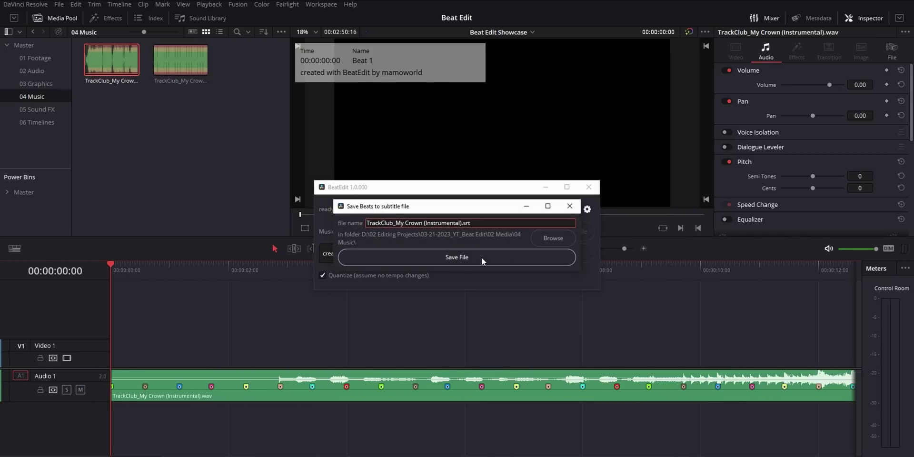
Save the beat .srt, add it as Subtitle 1, and scrub to beats 16 and 32.
{"action": "left_click", "coordinate": [481, 257]}
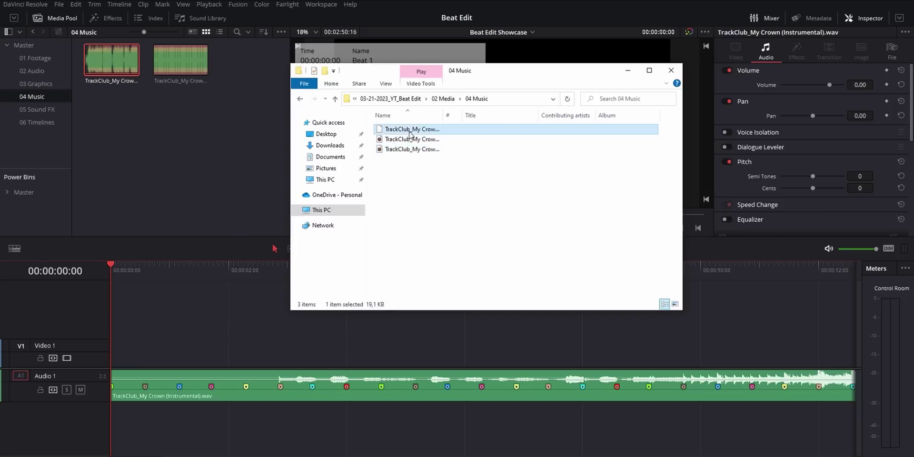
{"action": "left_click_drag", "start_coordinate": [412, 129], "coordinate": [127, 292]}
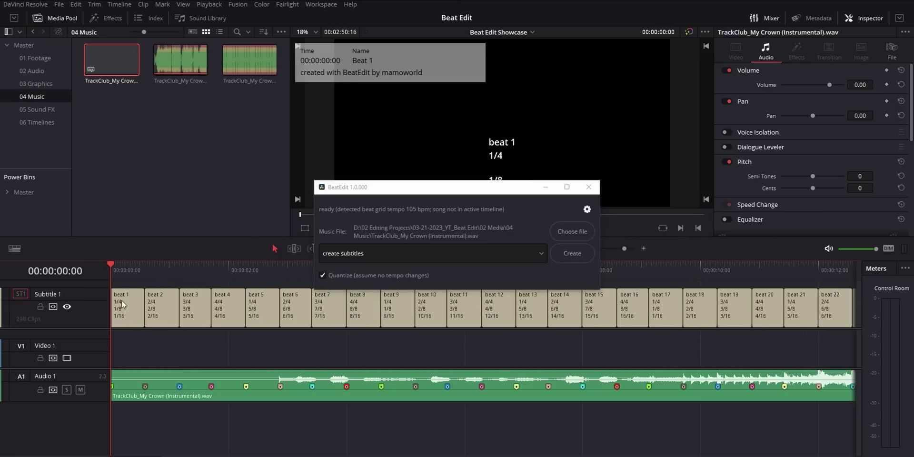
{"action": "left_click_drag", "start_coordinate": [482, 186], "coordinate": [482, 235]}
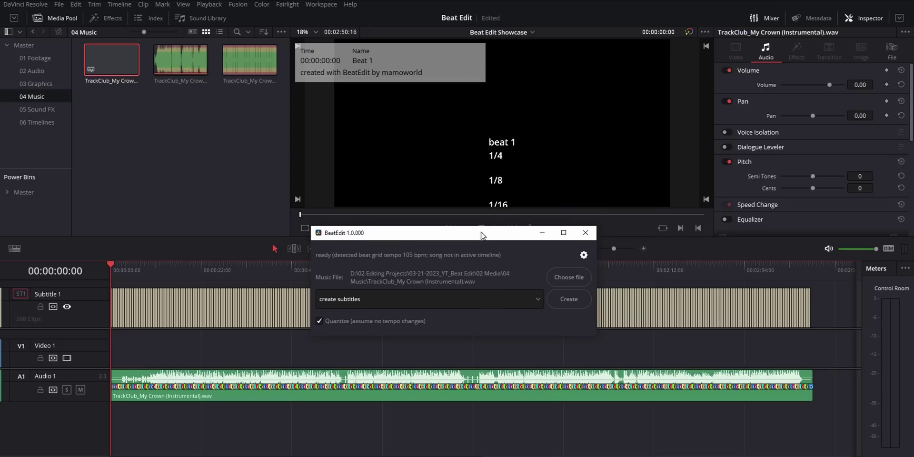
{"action": "left_click_drag", "start_coordinate": [131, 272], "coordinate": [146, 271]}
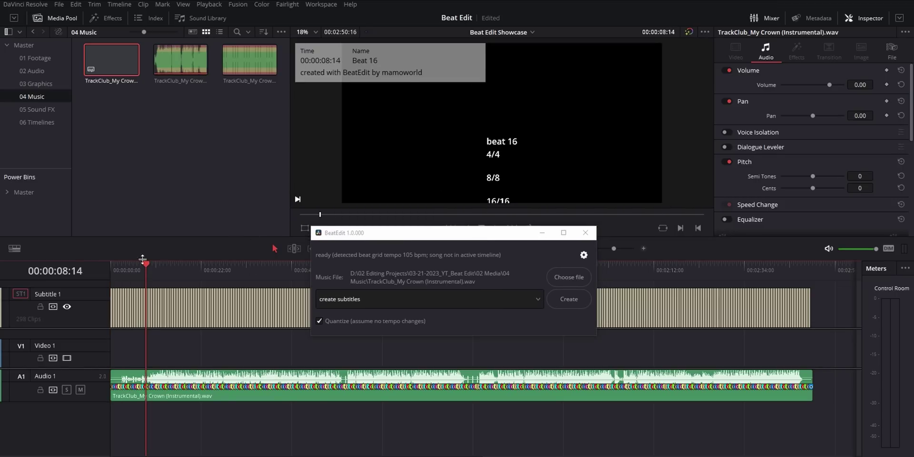
{"action": "left_click_drag", "start_coordinate": [146, 265], "coordinate": [224, 273]}
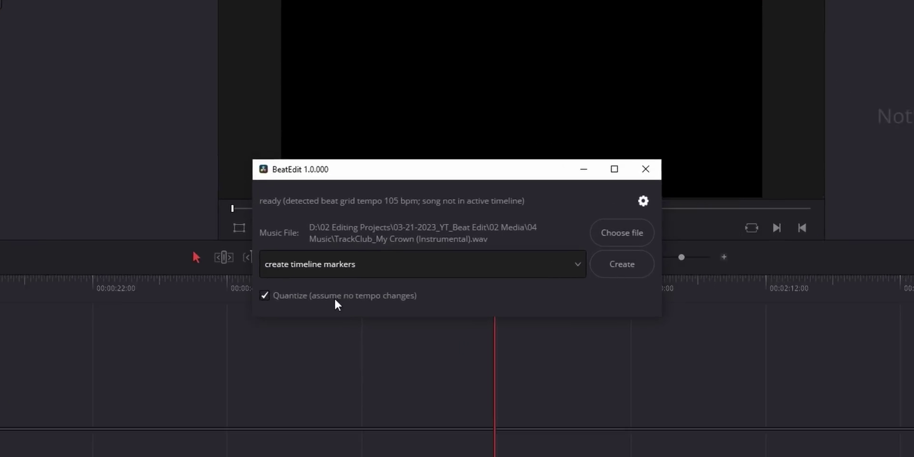
{"action": "mouse_move", "coordinate": [341, 323]}
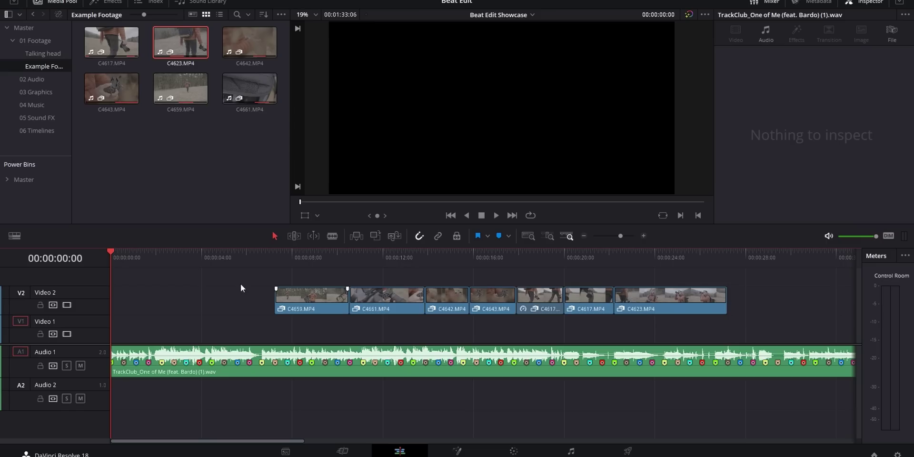
Place C4659 at the start of Video 1, then C4661 after it, ending on a beat.
{"action": "left_click_drag", "start_coordinate": [310, 293], "coordinate": [145, 324]}
{"action": "scroll", "coordinate": [145, 324], "scroll_direction": "up", "scroll_amount": 2}
{"action": "left_click_drag", "start_coordinate": [633, 296], "coordinate": [252, 324]}
{"action": "left_click_drag", "start_coordinate": [327, 325], "coordinate": [255, 325]}
{"action": "left_click_drag", "start_coordinate": [226, 261], "coordinate": [239, 261]}
Add C4642, C4617 and C4623 with ends trimmed to beat markers, then play from the start.
{"action": "left_click_drag", "start_coordinate": [750, 300], "coordinate": [304, 327]}
{"action": "left_click_drag", "start_coordinate": [819, 298], "coordinate": [333, 324]}
{"action": "left_click_drag", "start_coordinate": [847, 298], "coordinate": [339, 326]}
{"action": "scroll", "coordinate": [365, 326], "scroll_direction": "up", "scroll_amount": 2}
{"action": "left_click_drag", "start_coordinate": [395, 322], "coordinate": [341, 327]}
{"action": "left_click_drag", "start_coordinate": [575, 326], "coordinate": [436, 327]}
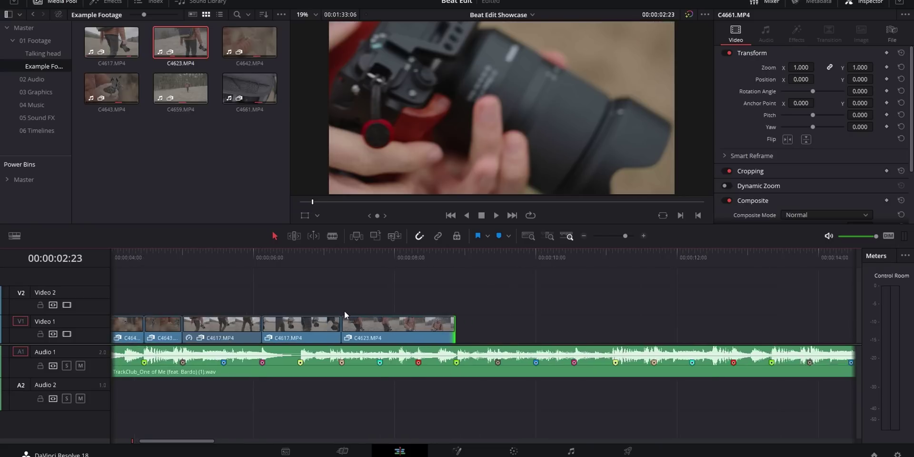
{"action": "key", "text": "Home"}
{"action": "key", "text": "space"}
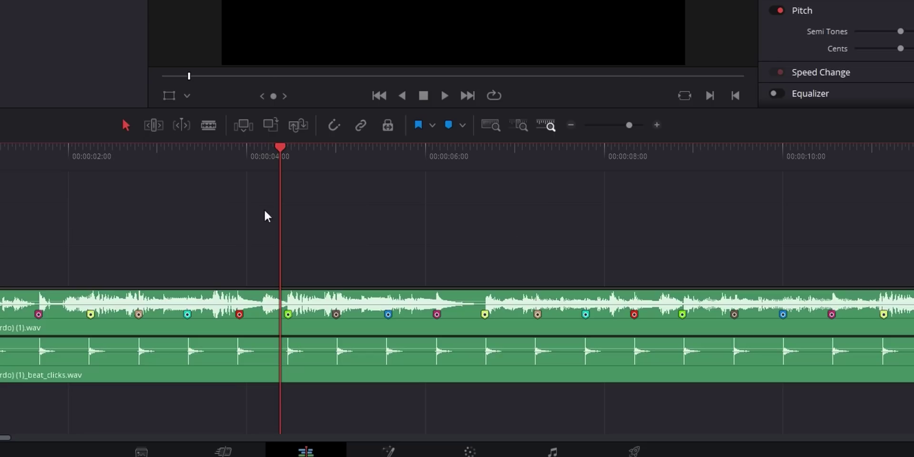
Zoom into the timeline and blade the song clip at a beat marker.
{"action": "scroll", "coordinate": [292, 270], "scroll_direction": "up", "scroll_amount": 8}
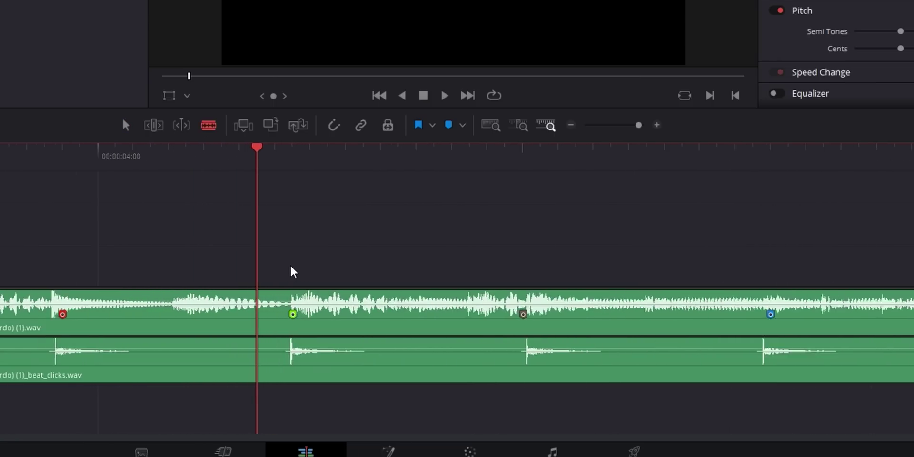
{"action": "scroll", "coordinate": [292, 270], "scroll_direction": "up", "scroll_amount": 3}
{"action": "mouse_move", "coordinate": [302, 330]}
{"action": "scroll", "coordinate": [300, 329], "scroll_direction": "down", "scroll_amount": 5}
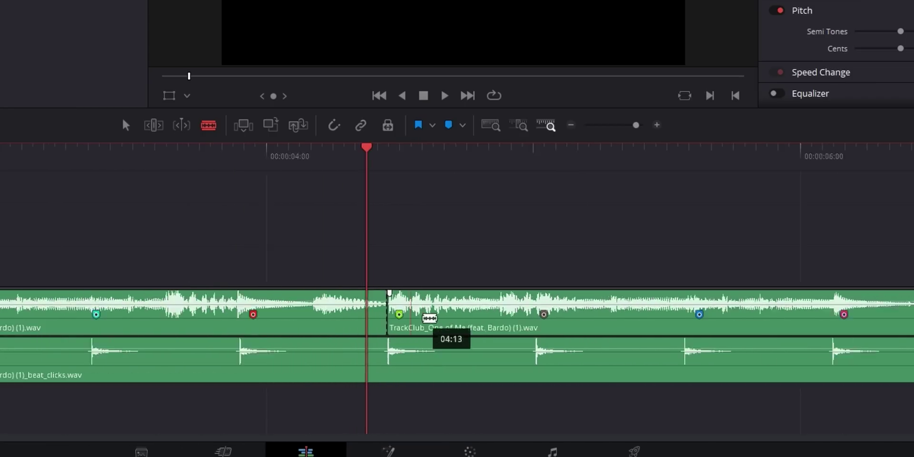
{"action": "scroll", "coordinate": [417, 330], "scroll_direction": "up", "scroll_amount": 4}
{"action": "left_click", "coordinate": [414, 330]}
Rearrange the sections: slide one right, Alt-duplicate another, and close the gap.
{"action": "scroll", "coordinate": [412, 332], "scroll_direction": "up", "scroll_amount": 1}
{"action": "key", "text": "a"}
{"action": "scroll", "coordinate": [399, 337], "scroll_direction": "down", "scroll_amount": 5}
{"action": "left_click_drag", "start_coordinate": [314, 299], "coordinate": [560, 299]}
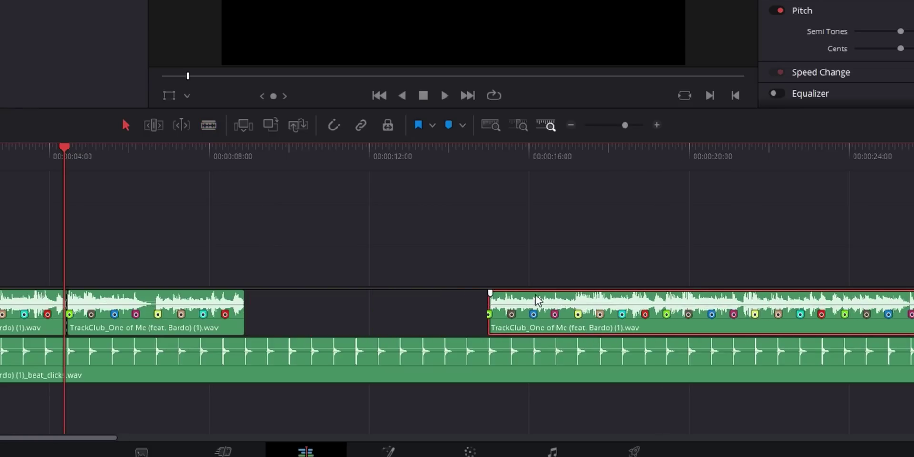
{"action": "left_click_drag", "start_coordinate": [128, 301], "coordinate": [308, 299]}
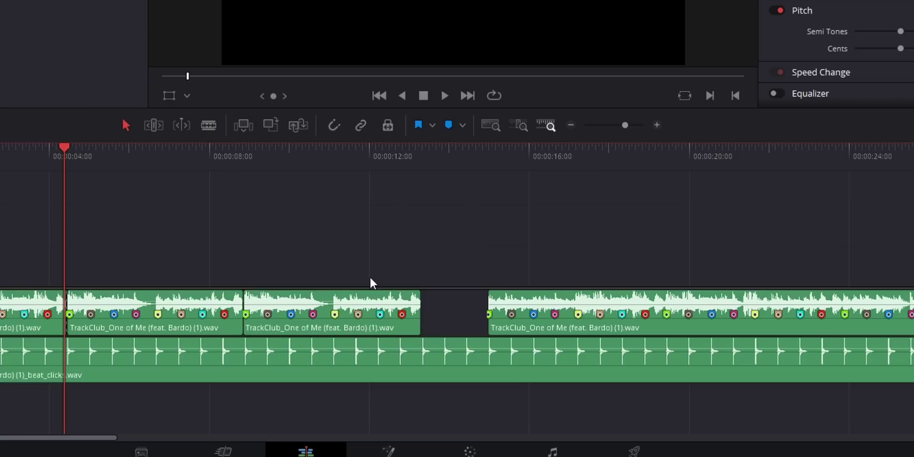
{"action": "left_click_drag", "start_coordinate": [530, 298], "coordinate": [462, 298]}
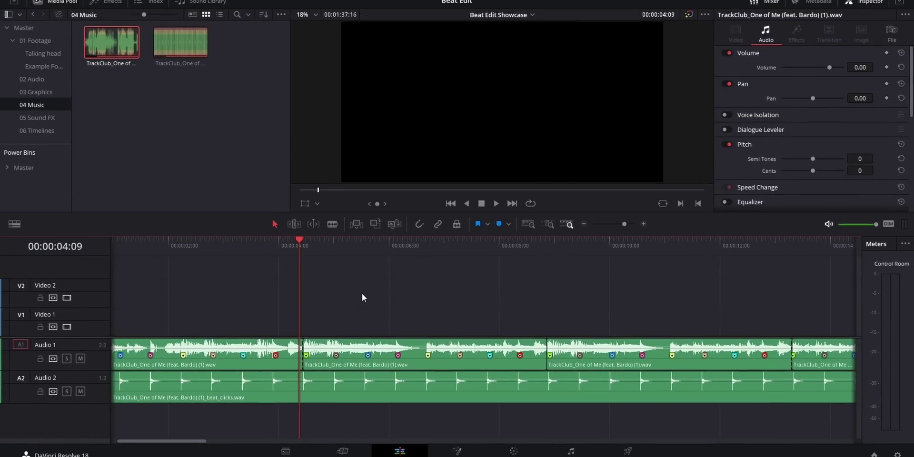
Play from 00:00:02:13 and split the clips with Ctrl+B at 00:00:11:01.
{"action": "left_click", "coordinate": [199, 259]}
{"action": "key", "text": "space"}
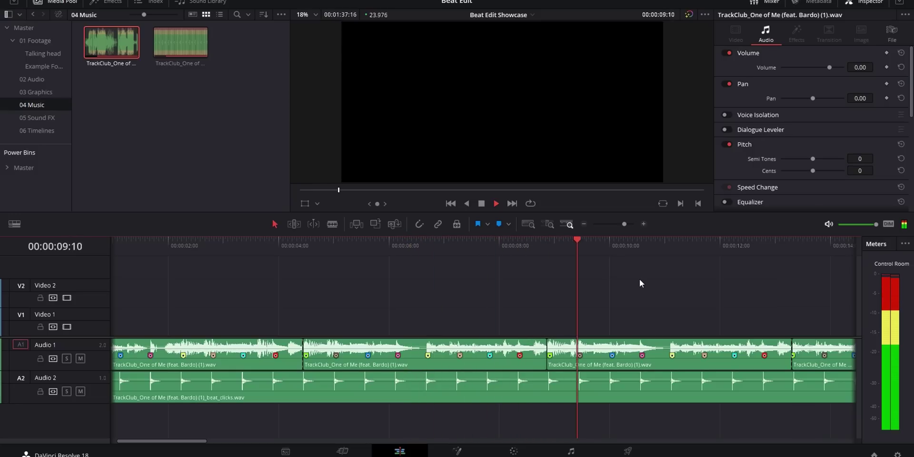
{"action": "key", "text": "space"}
{"action": "key", "text": "ctrl+b"}
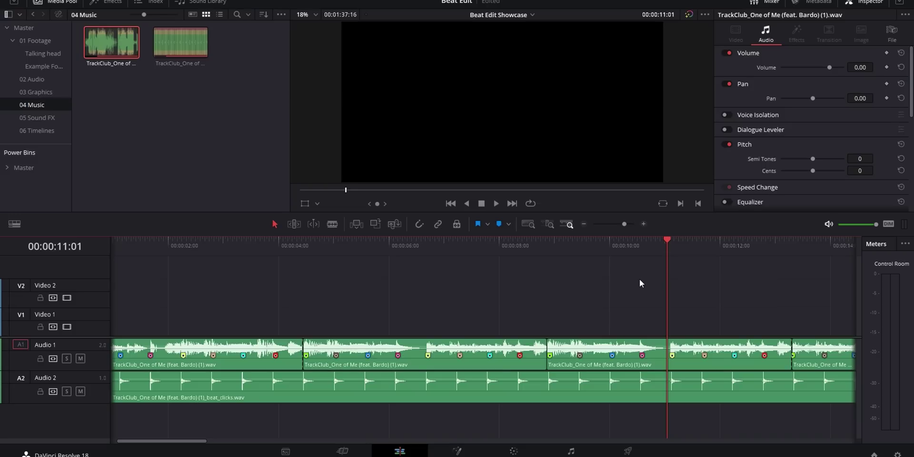
Delete the selected A1 sections and their gap, zoom out, and play from the start.
{"action": "left_click_drag", "start_coordinate": [653, 292], "coordinate": [467, 357]}
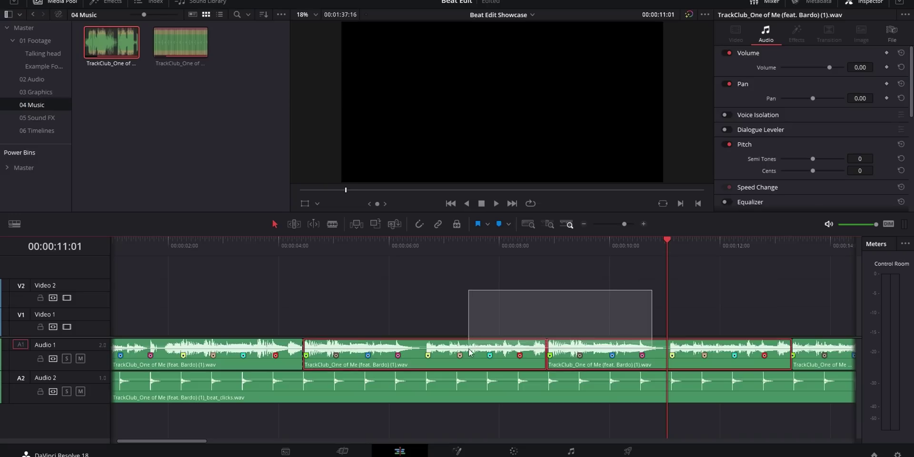
{"action": "key", "text": "Delete"}
{"action": "left_click", "coordinate": [471, 344]}
{"action": "key", "text": "Delete"}
{"action": "key", "text": "ctrl+minus"}
{"action": "key", "text": "Home"}
{"action": "key", "text": "space"}
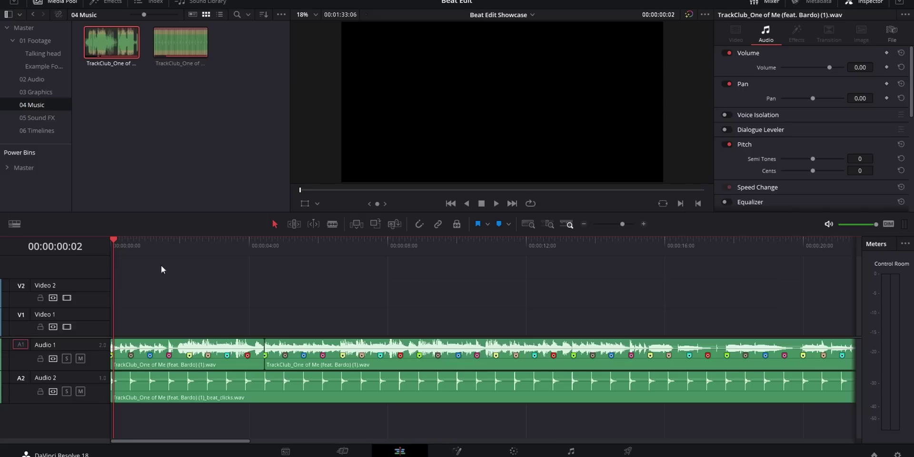